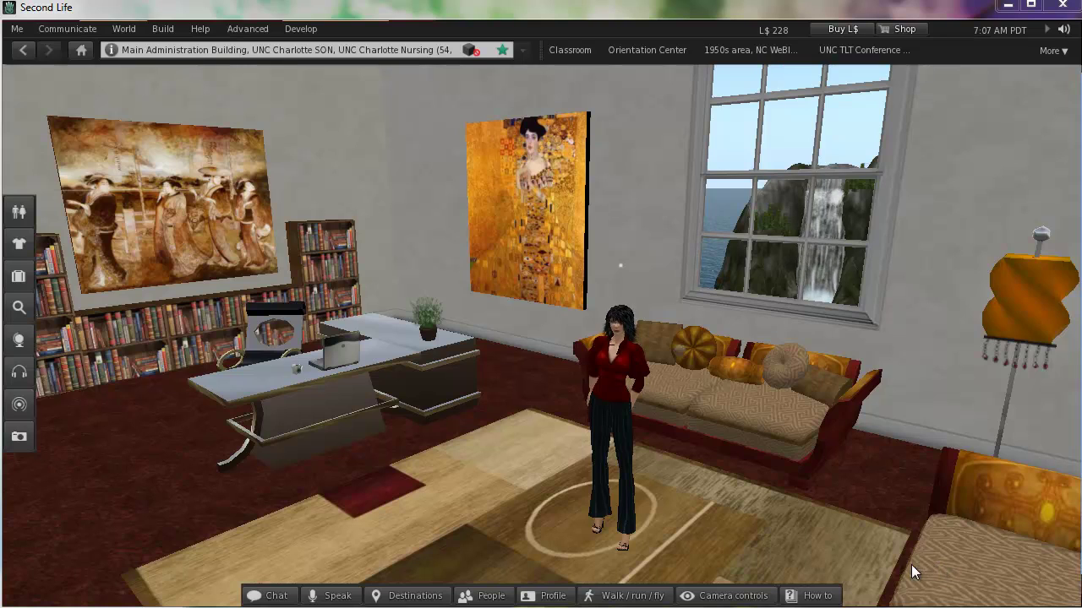
Step: Turn and walk the avatar around the office with the walk controls until it faces the corner beside the door, and close the controls
left_click(630, 595)
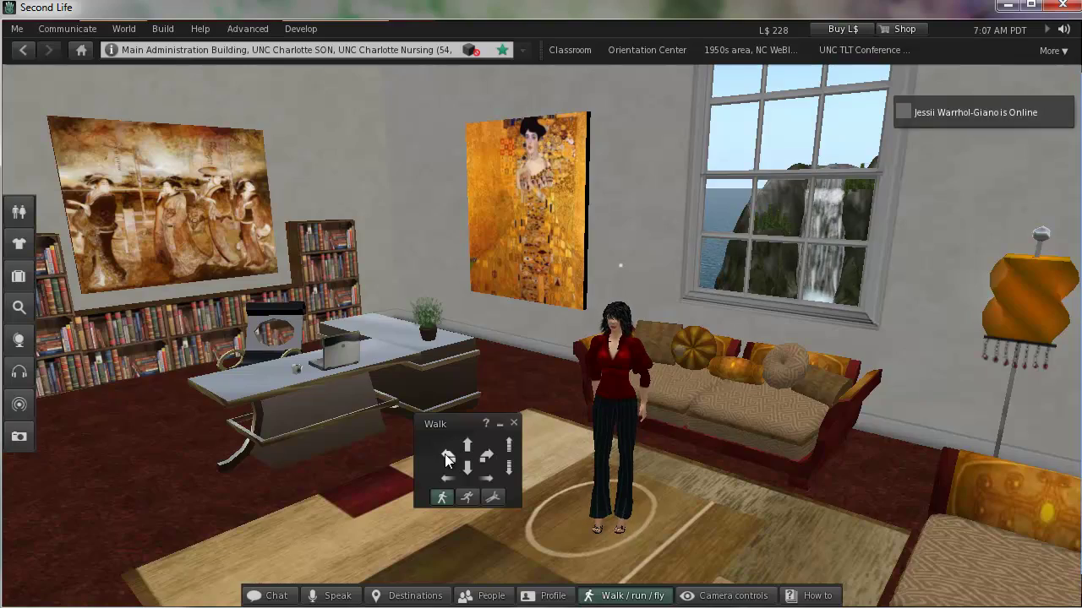
left_click(448, 457)
left_click(468, 446)
left_click(469, 469)
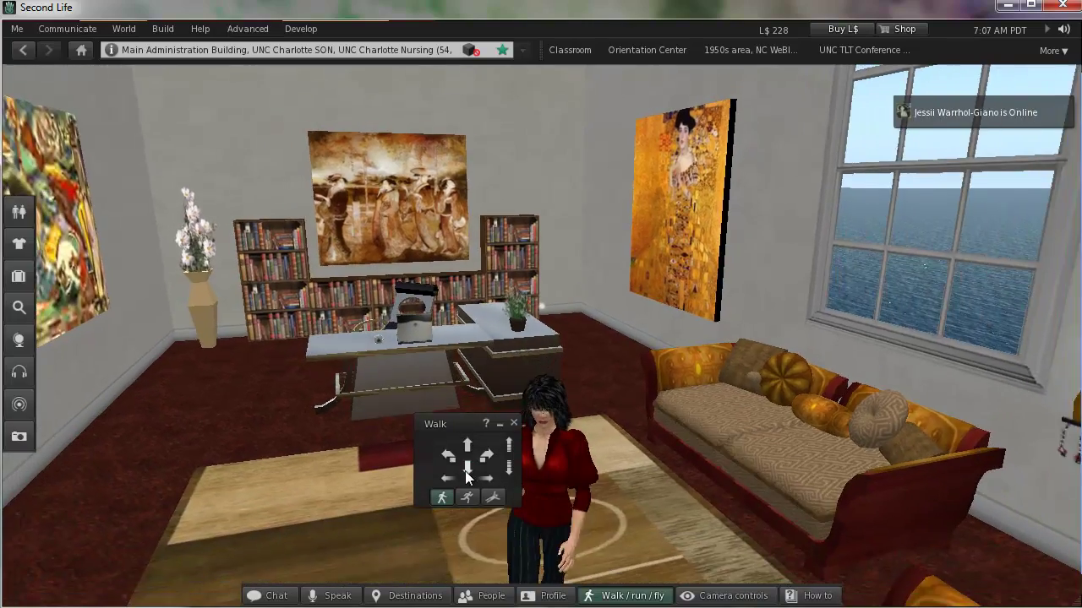
left_click(446, 457)
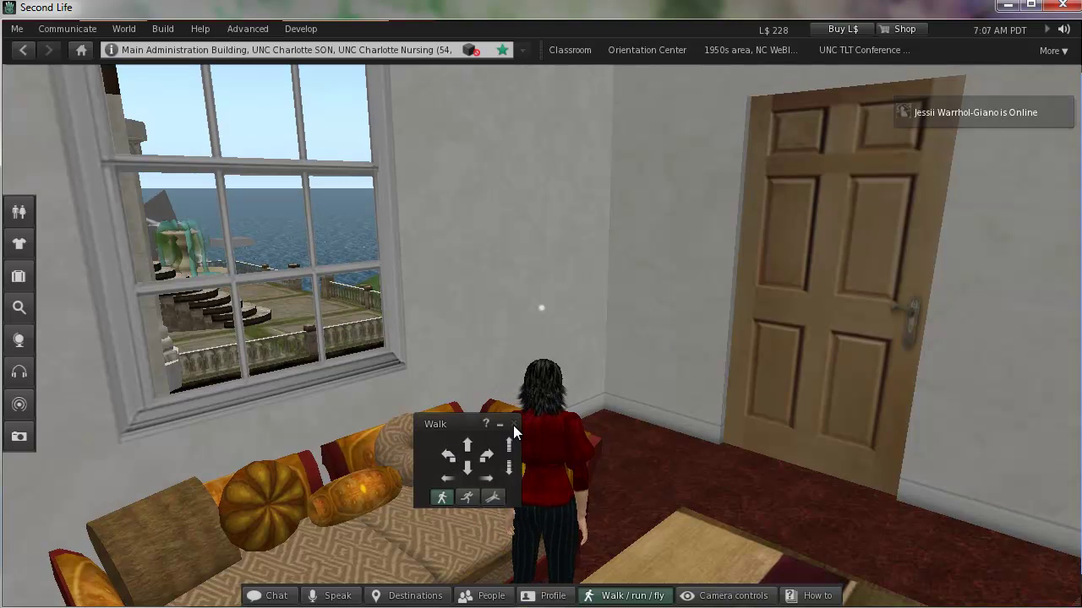
left_click(513, 424)
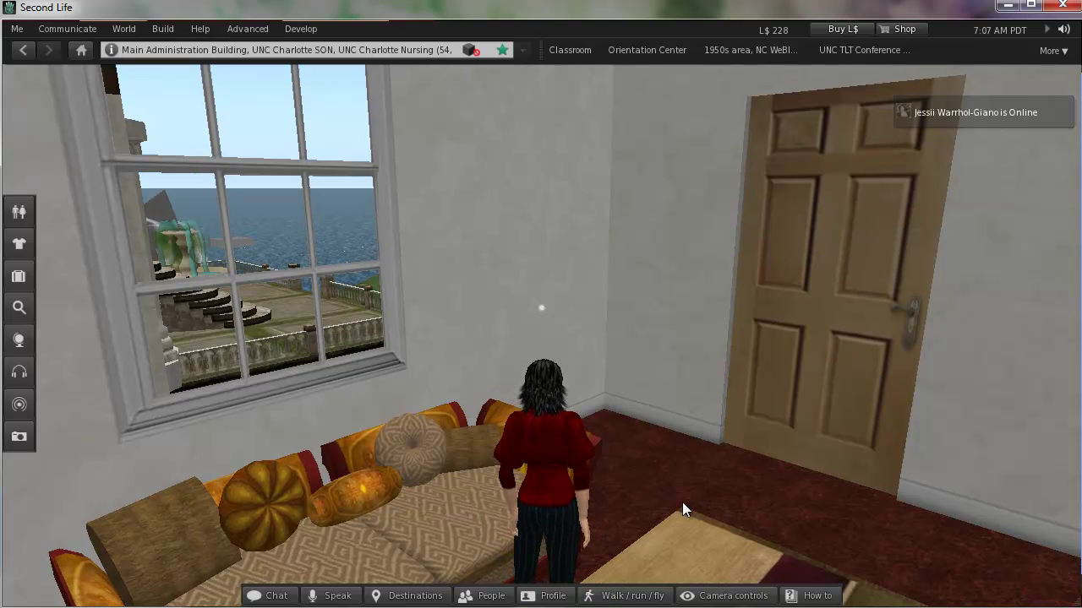
Step: Remove the Walk / run / fly and How to buttons from the toolbar
right_click(639, 600)
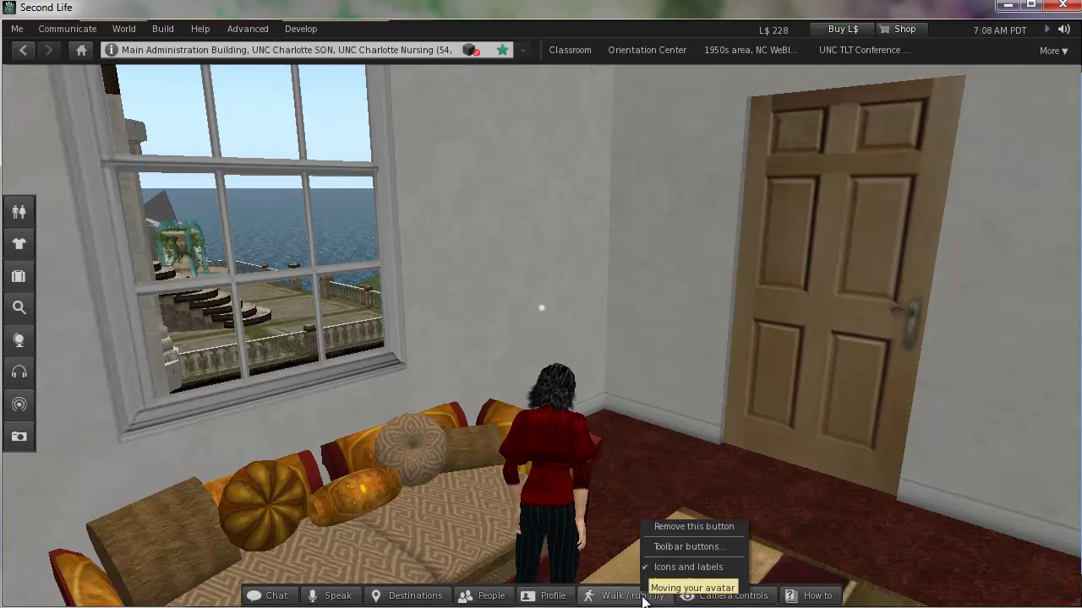
left_click(681, 528)
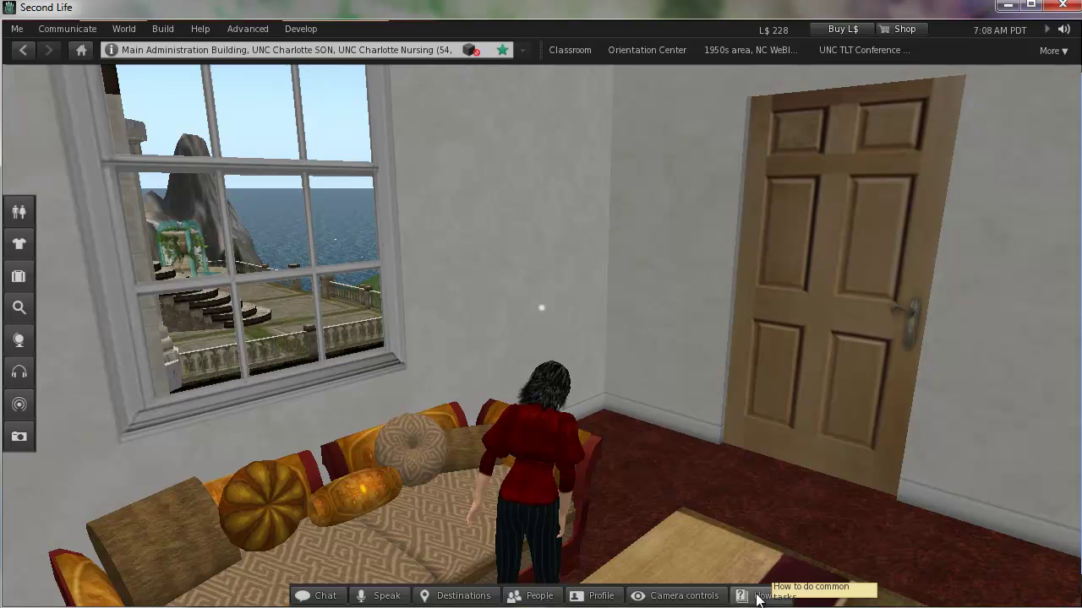
right_click(757, 598)
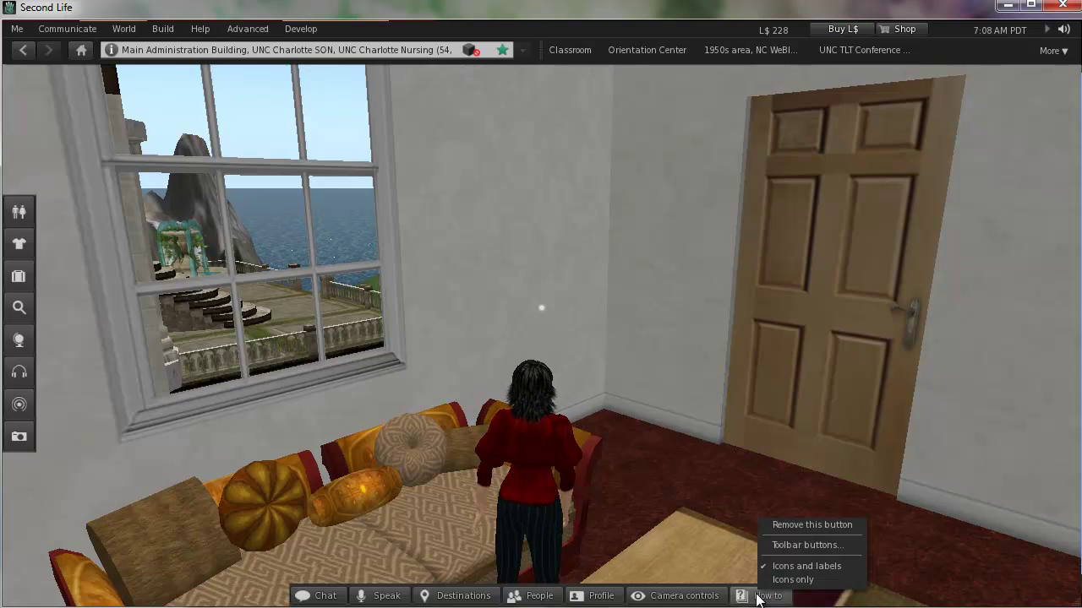
left_click(786, 528)
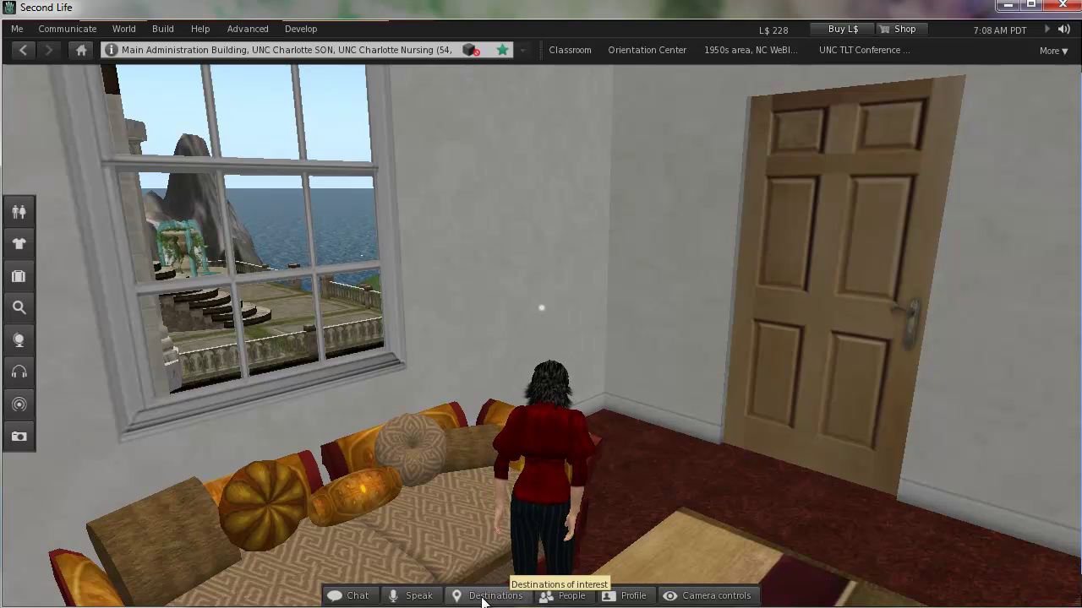
Step: Try the icons-only display for the toolbar containing Destinations, and return it to icons and labels
right_click(484, 600)
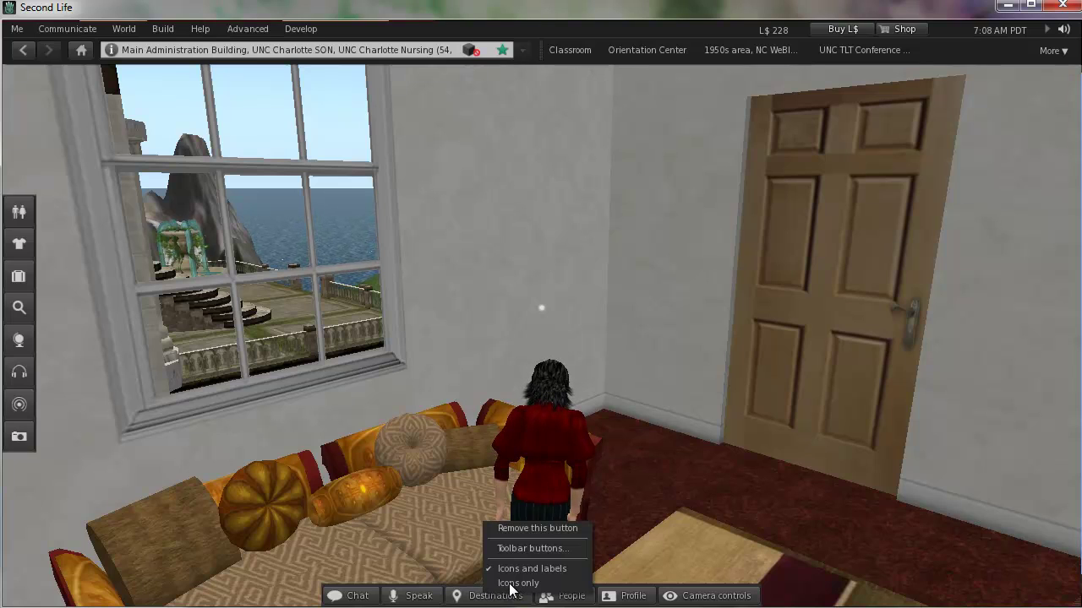
left_click(511, 584)
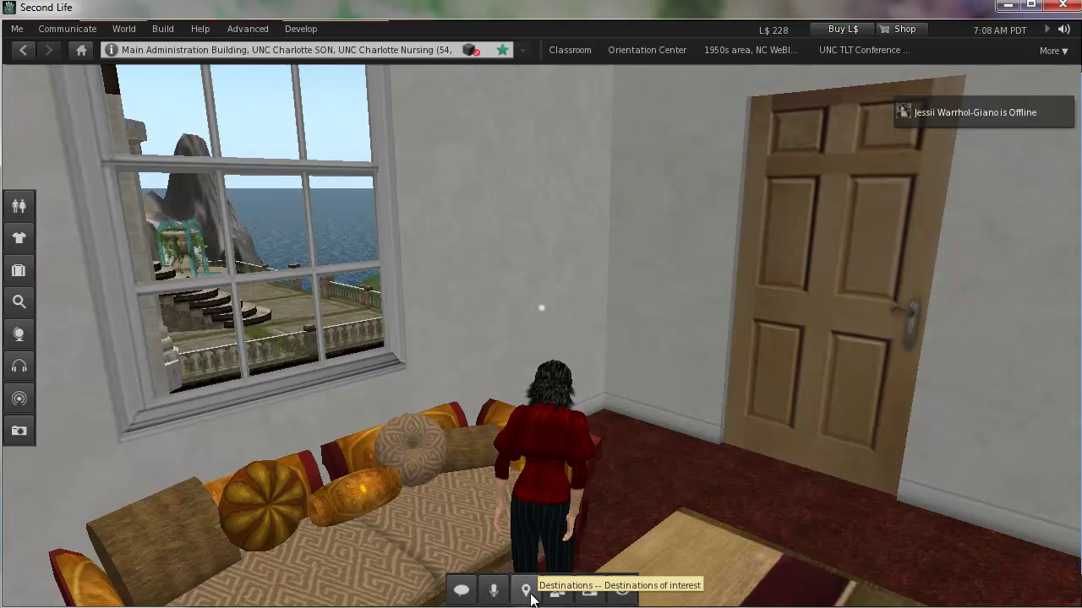
right_click(530, 598)
left_click(556, 568)
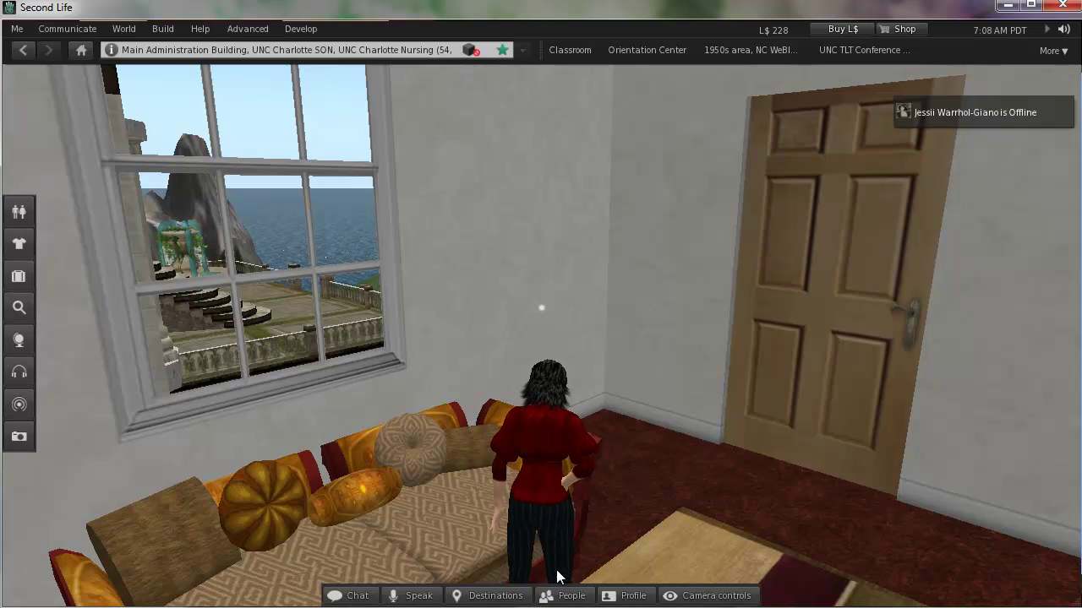
right_click(517, 595)
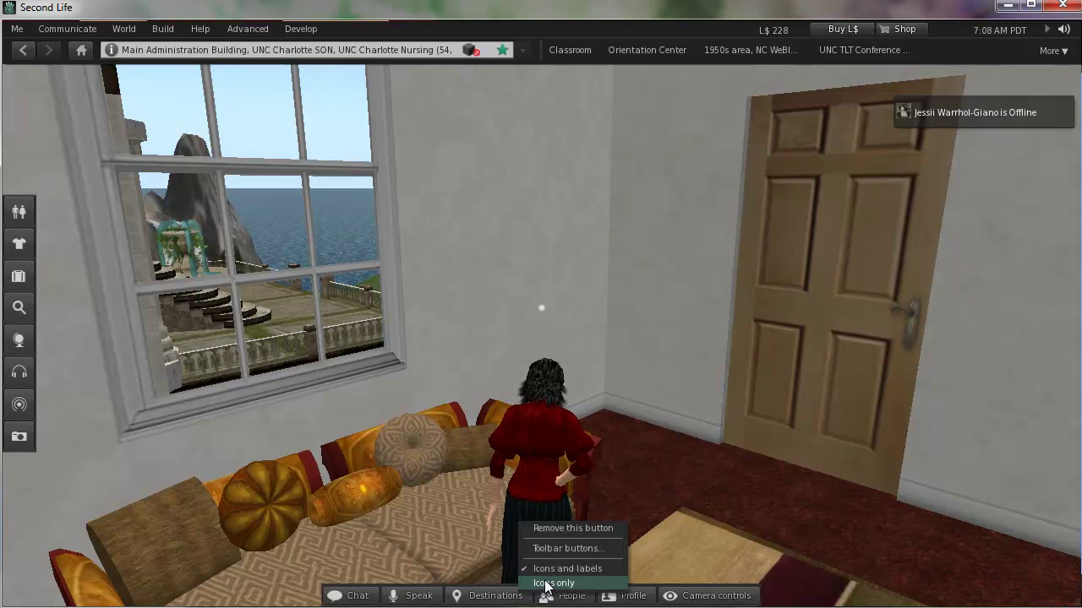
left_click(554, 583)
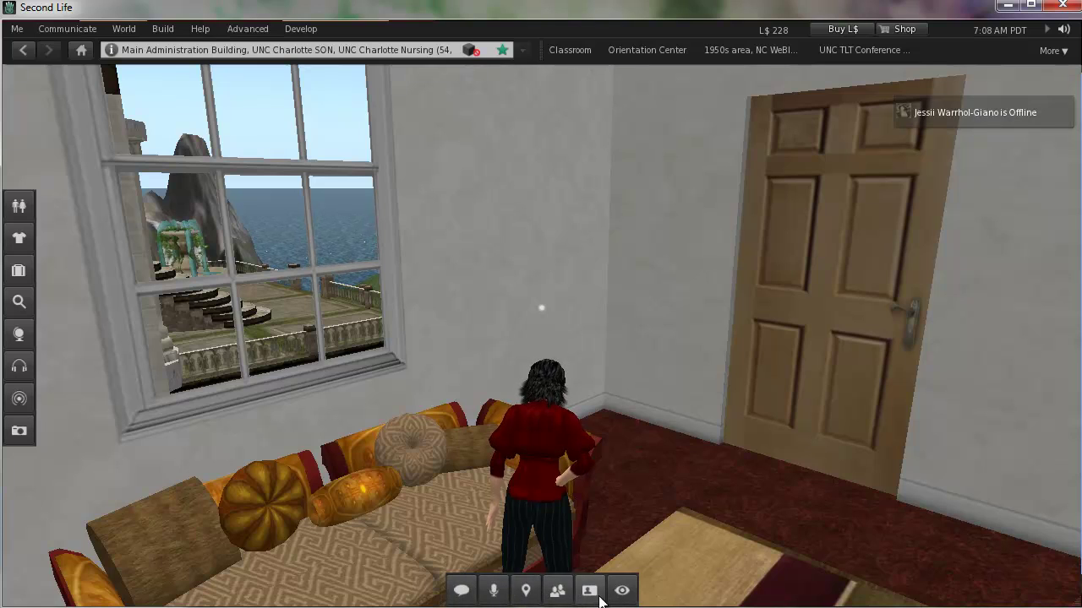
right_click(527, 596)
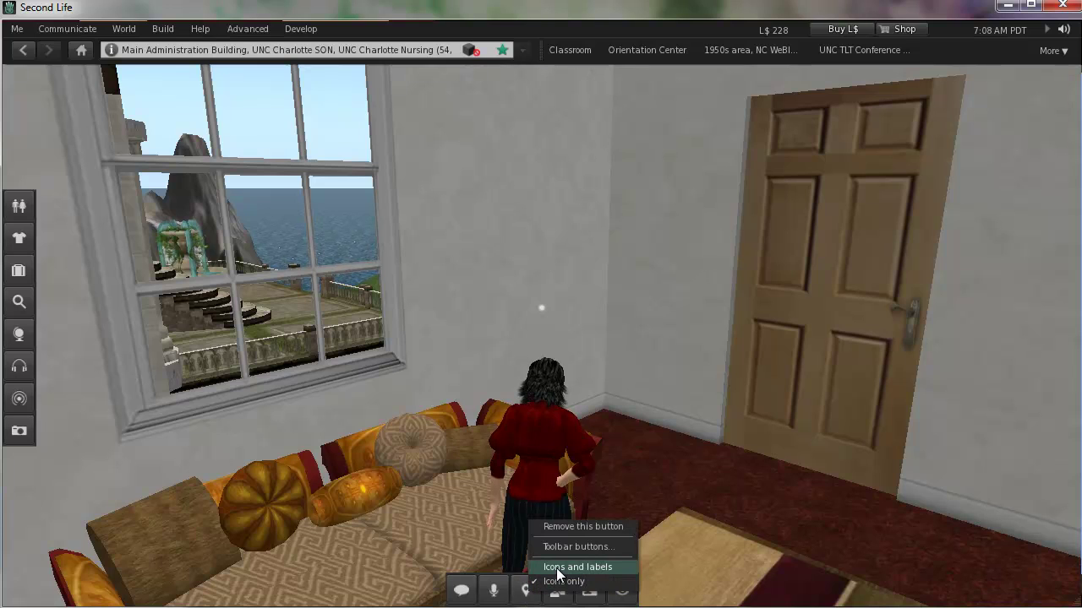
left_click(556, 567)
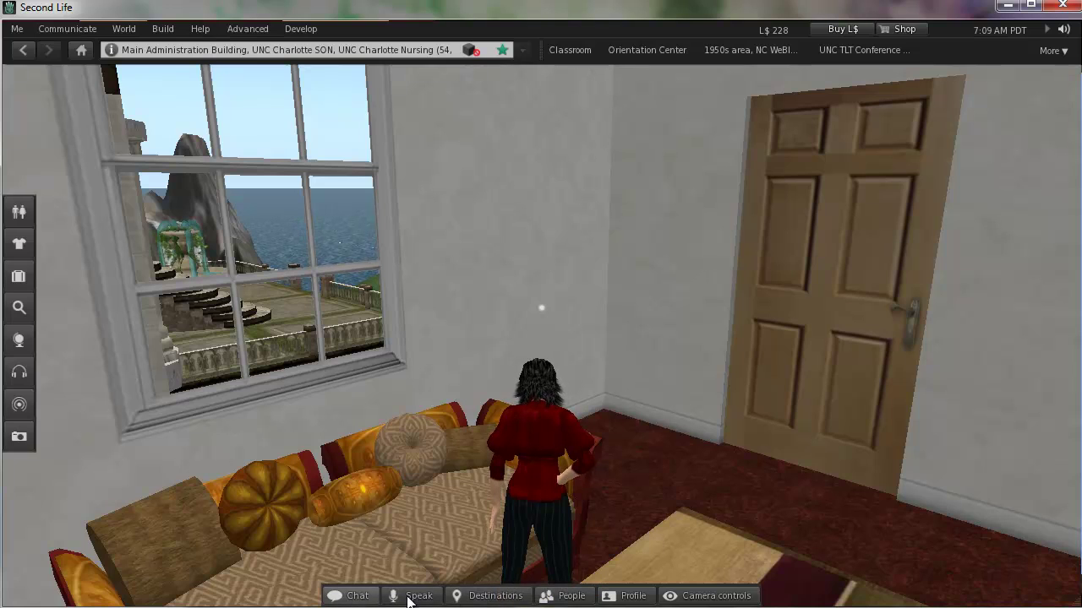
Step: Add the Map button after Camera controls on the toolbar, and open the world map briefly to check it
right_click(471, 599)
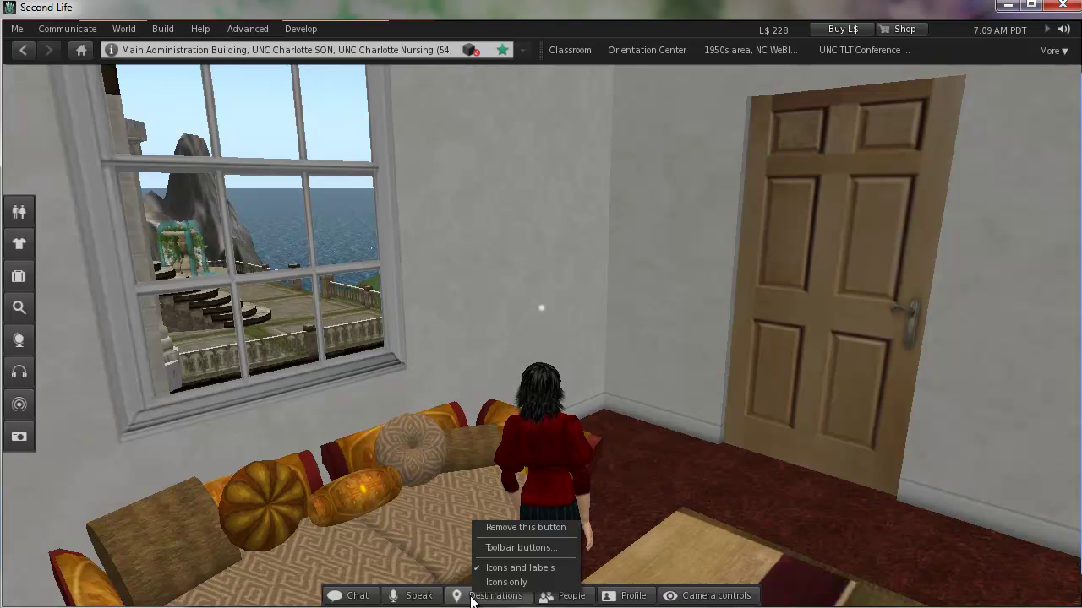
left_click(491, 550)
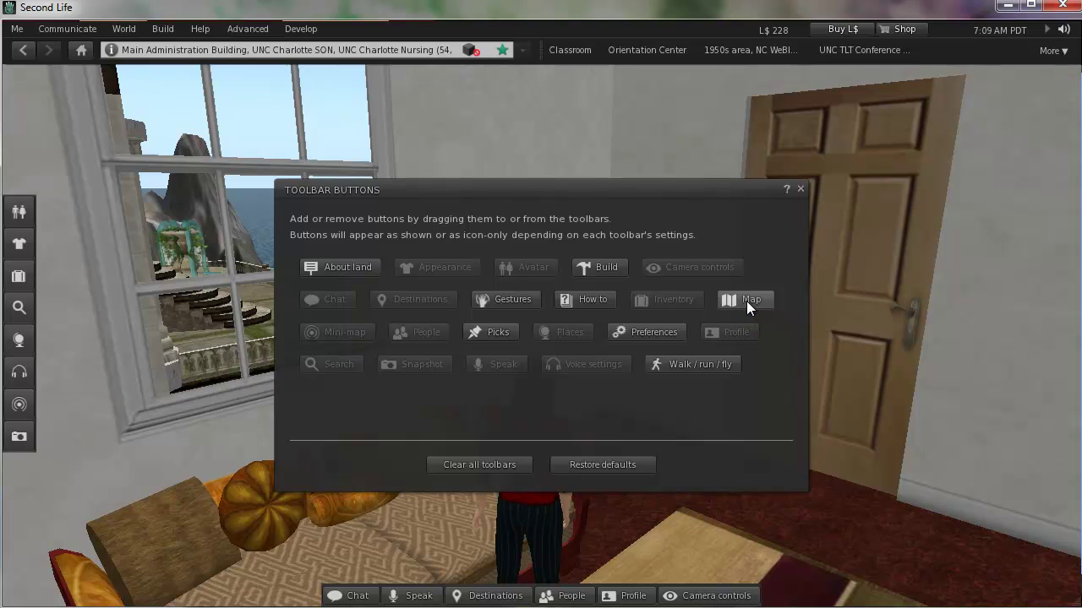
mouse_move(746, 301)
left_mouse_down()
mouse_move(808, 458)
mouse_move(819, 550)
mouse_move(808, 603)
left_mouse_up()
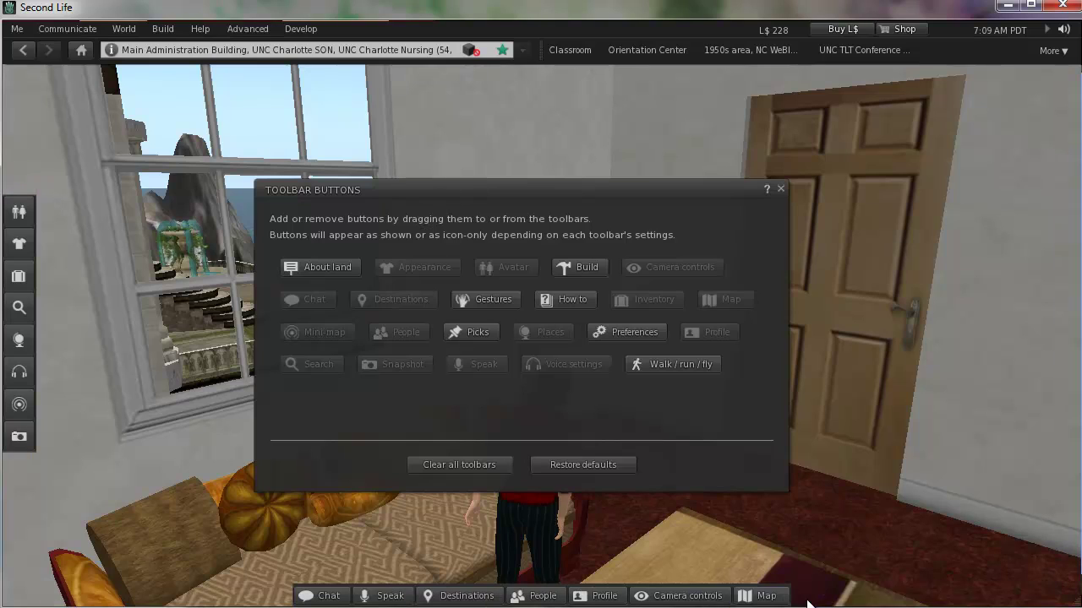
left_click(756, 596)
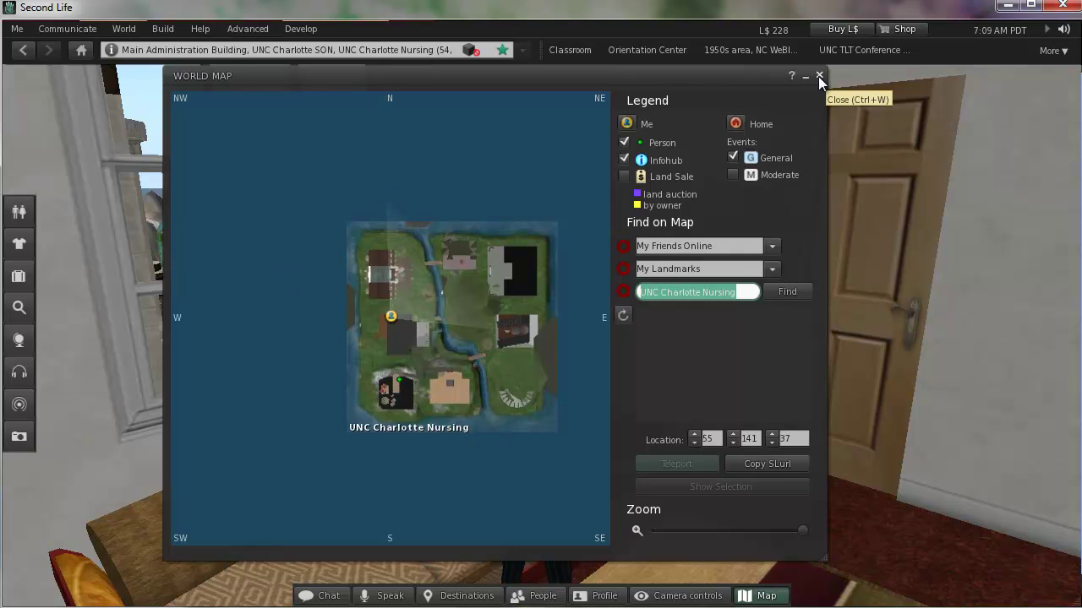
left_click(817, 76)
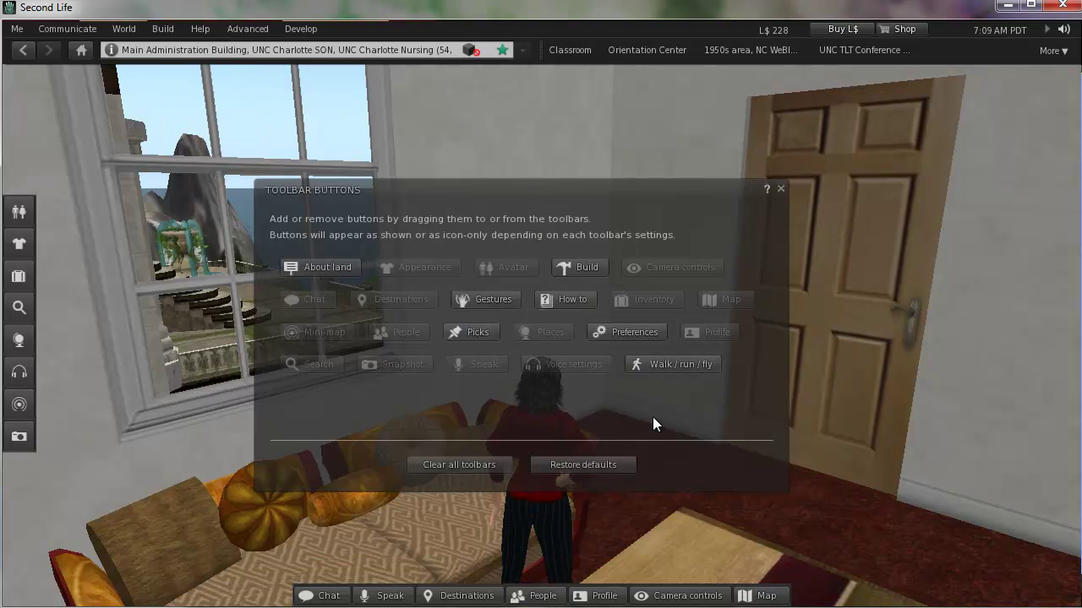
Step: Add the Preferences button after Map on the toolbar
left_click(640, 359)
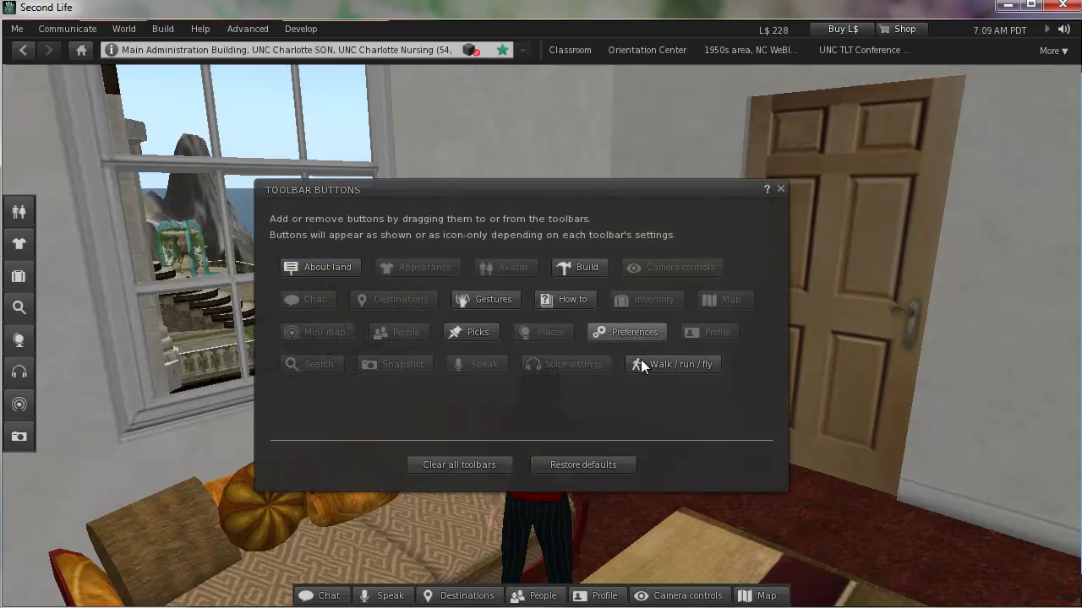
left_click_drag(640, 359, 723, 445)
left_click_drag(786, 518, 810, 605)
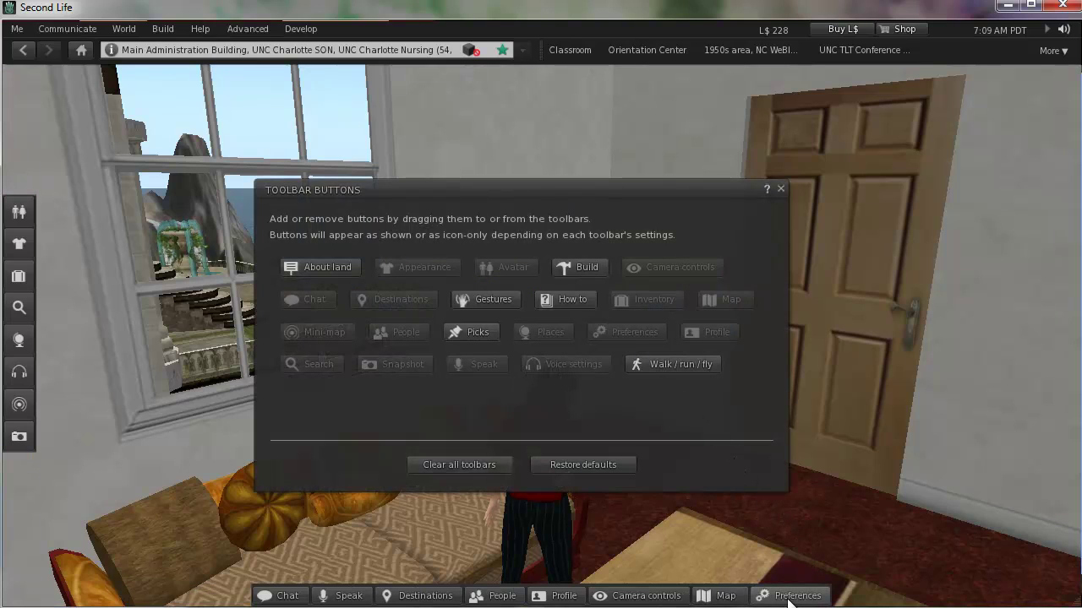
Step: Review the Graphics and Sound & Media preferences through the new Preferences button, and close them without changes
left_click(778, 600)
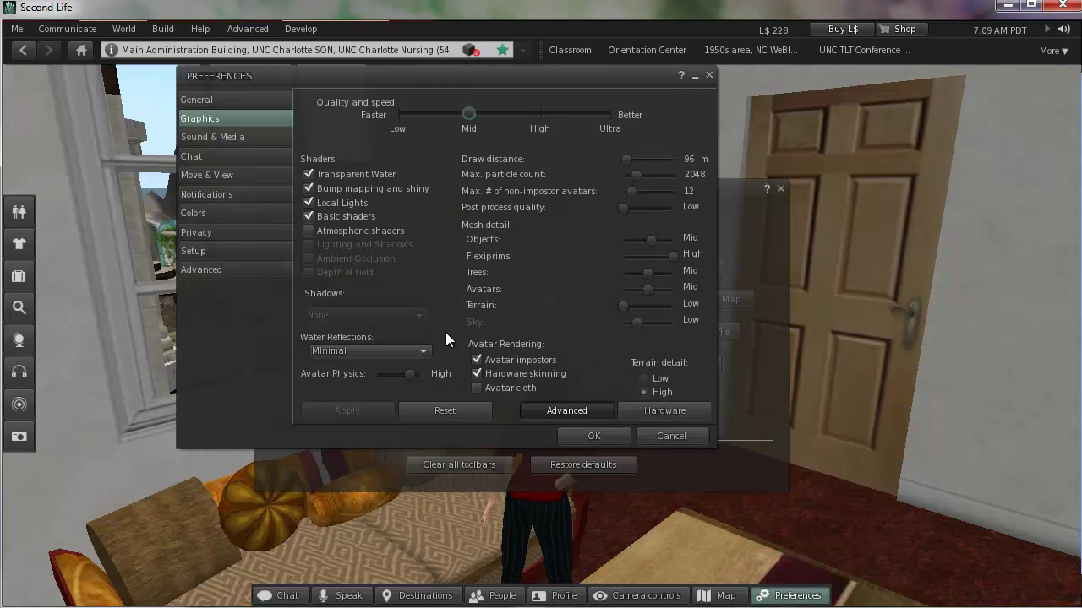
left_click(200, 135)
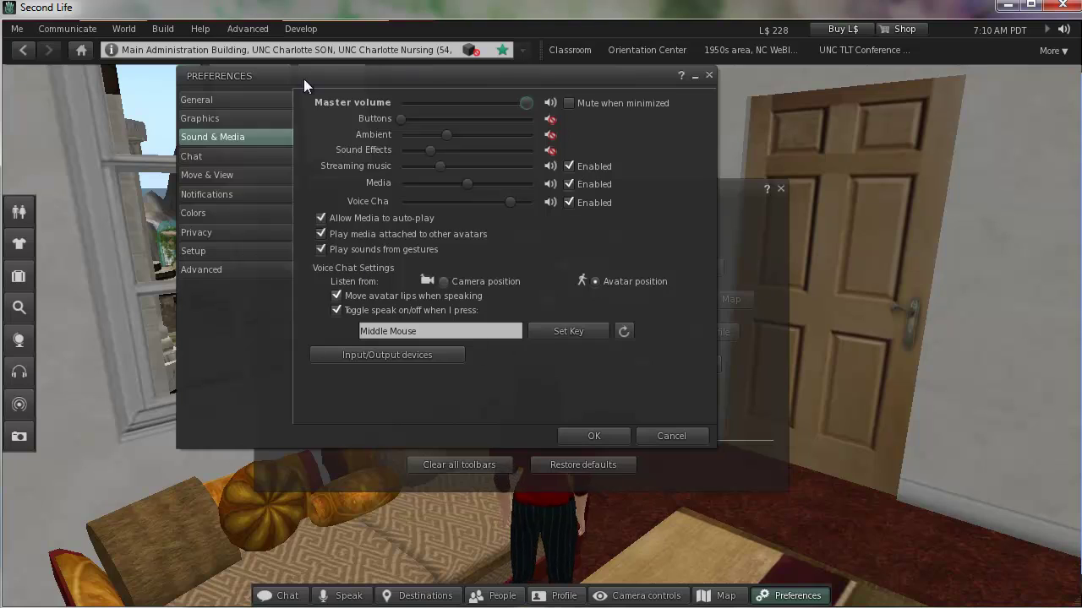
left_click(209, 120)
left_click(210, 138)
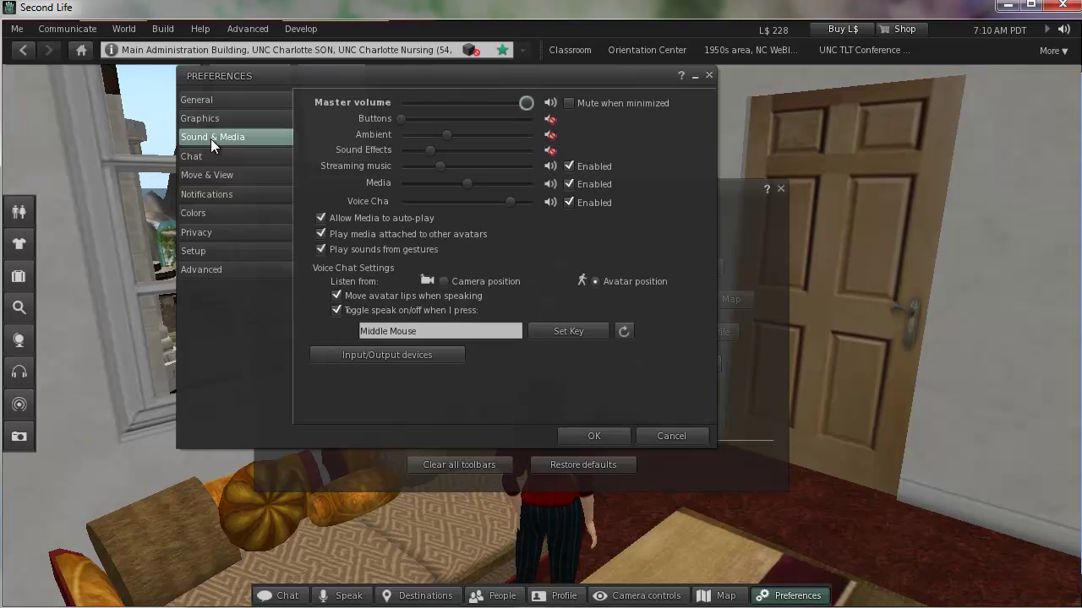
left_click(203, 120)
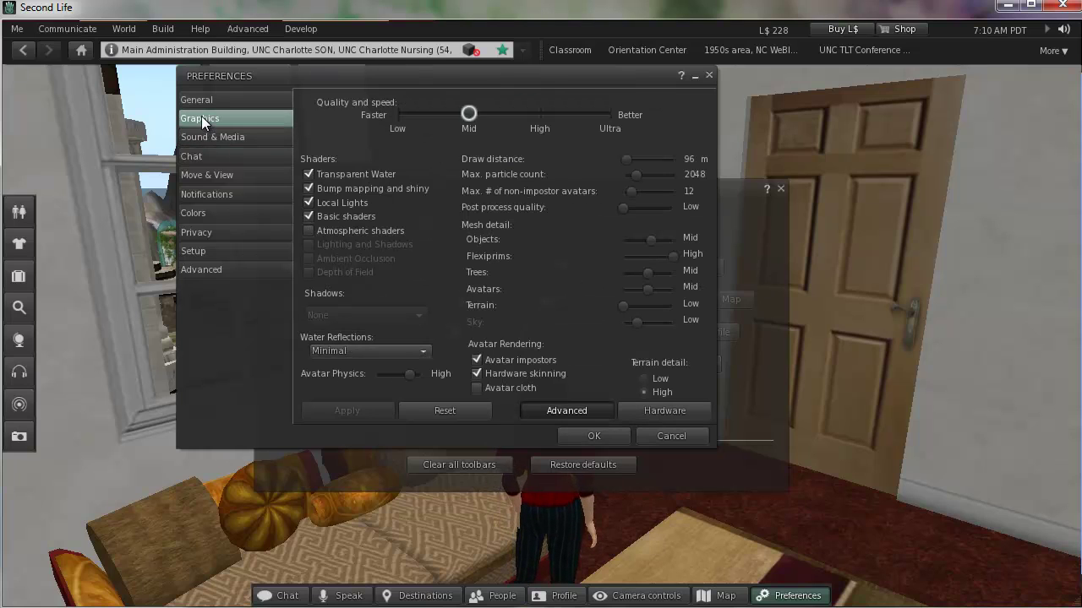
left_click(709, 76)
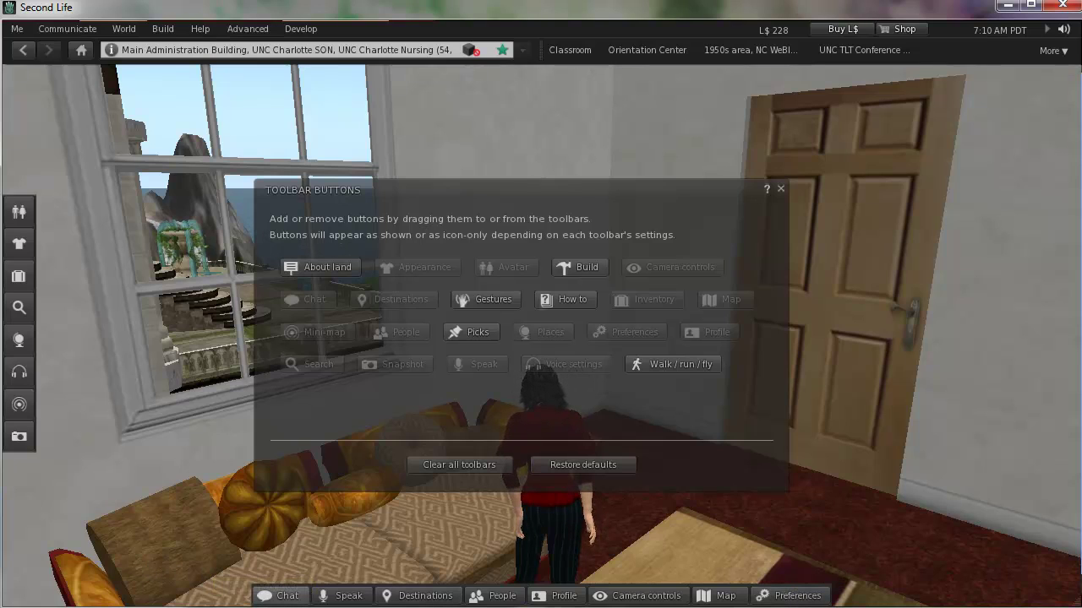
Step: Restore the default buttons and toolbars
left_click(567, 464)
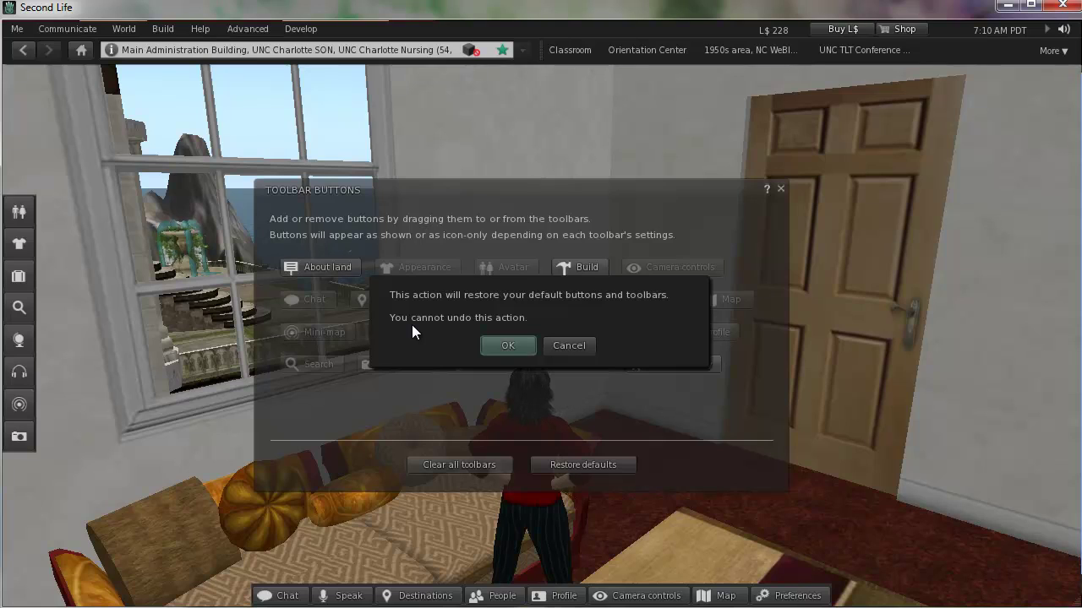
left_click(502, 346)
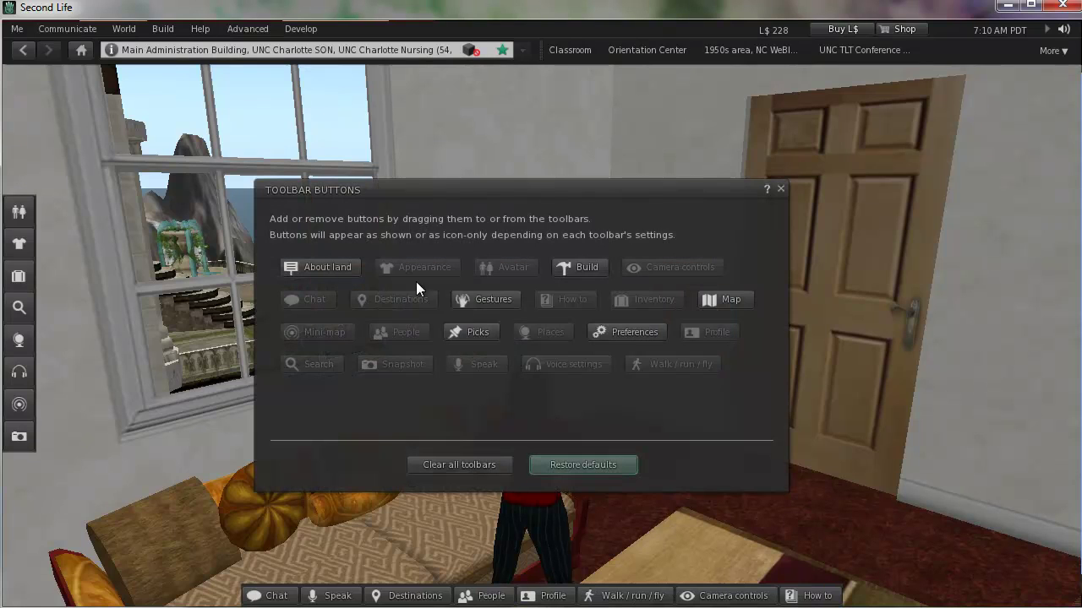
Step: Remove the Walk / run / fly and How to buttons from the restored toolbar, and dismiss the walk controls
left_click(618, 600)
right_click(619, 600)
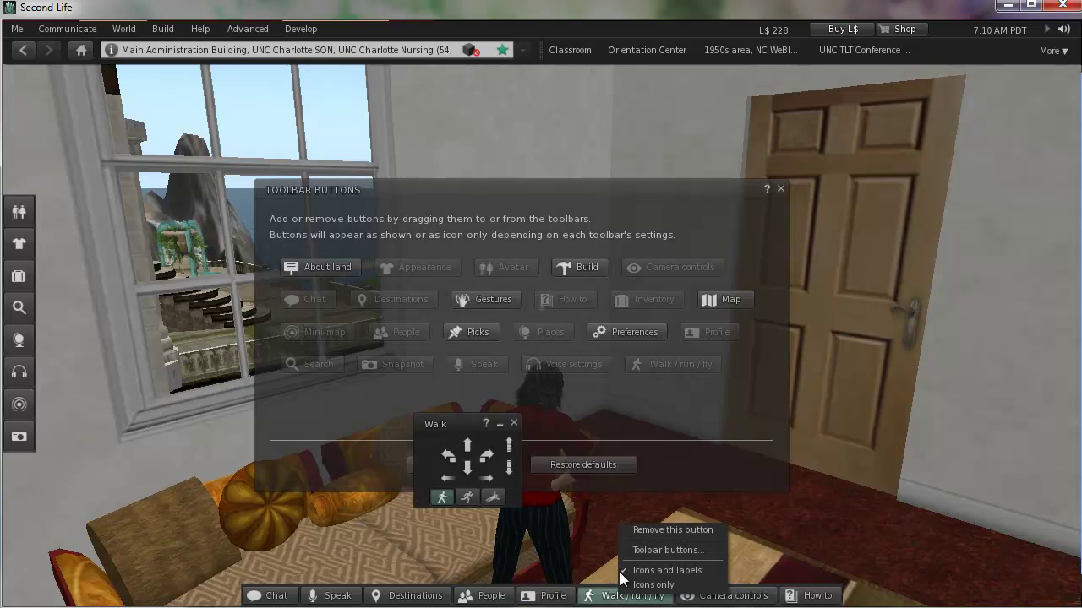
left_click(659, 533)
right_click(681, 599)
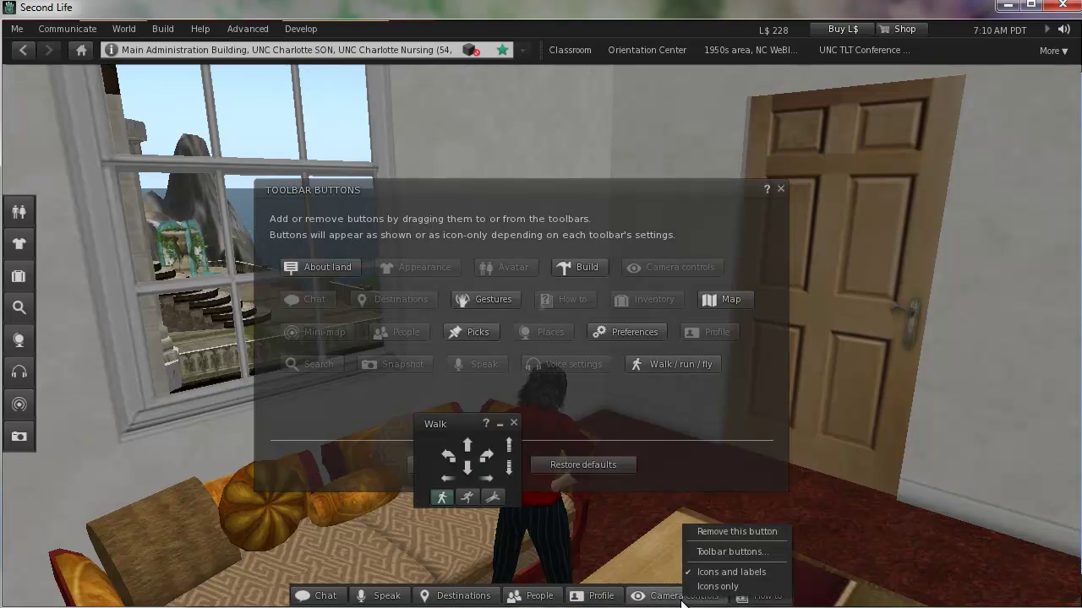
right_click(761, 597)
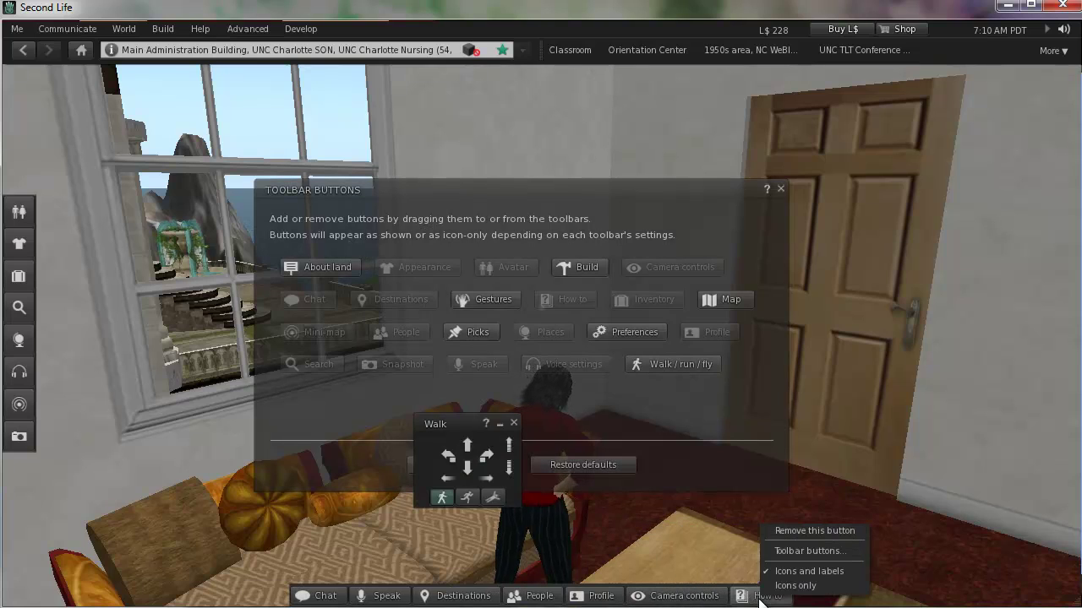
left_click(788, 533)
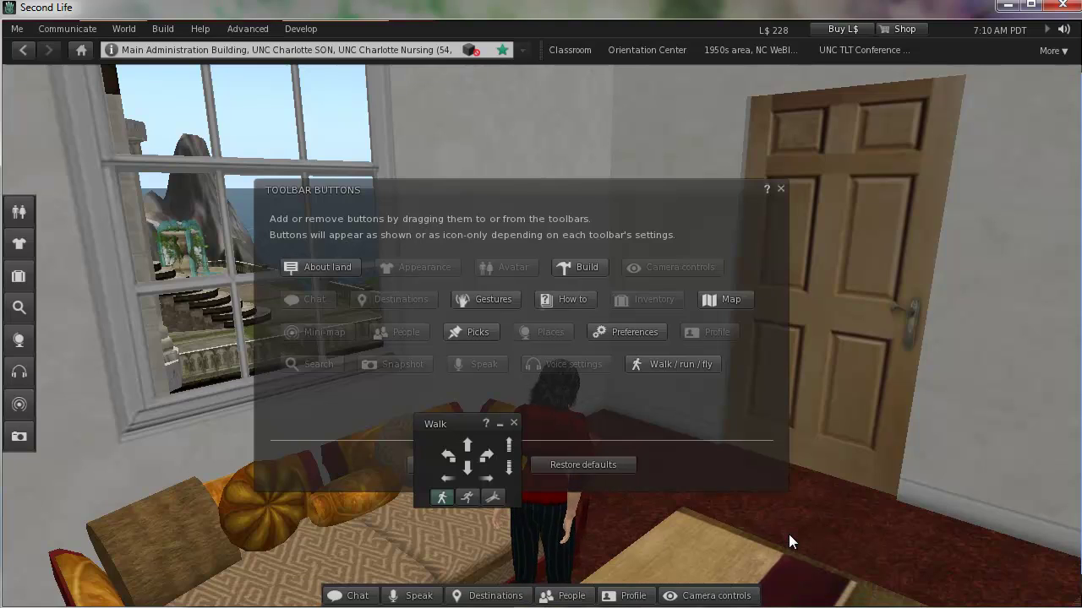
left_click(514, 423)
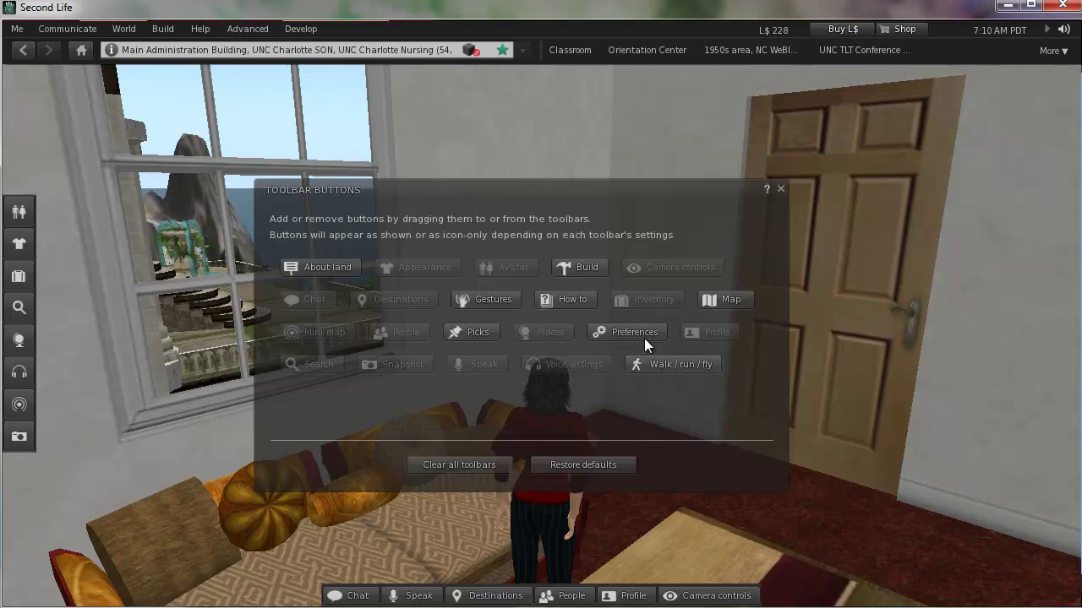
Step: Add Map between Destinations and People, Preferences between Speak and Destinations, and Gestures to the empty right-edge toolbar
mouse_move(716, 296)
left_mouse_down()
mouse_move(575, 486)
mouse_move(539, 602)
left_mouse_up()
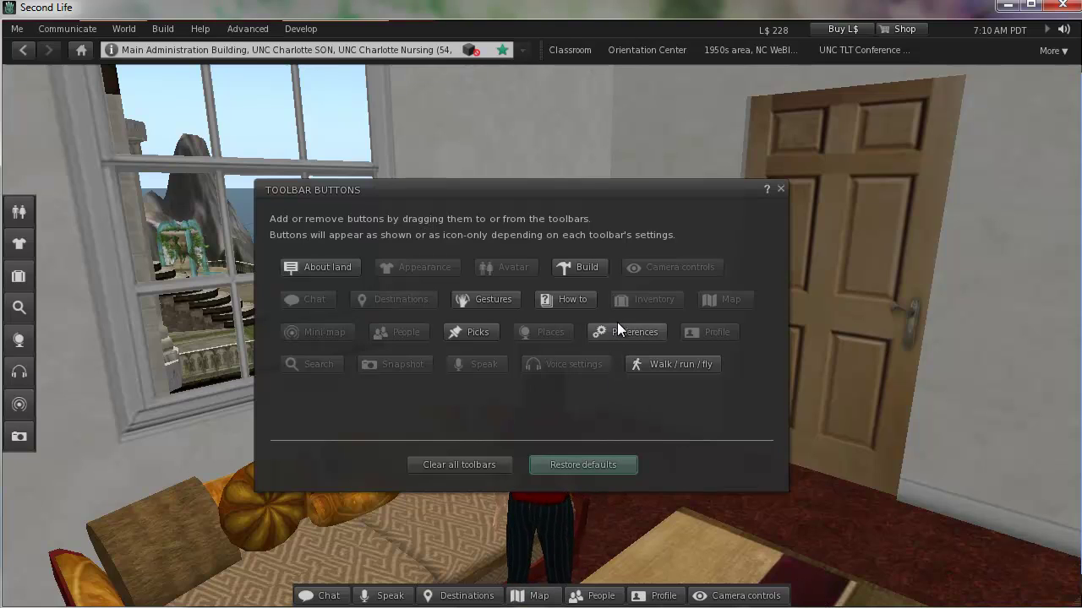
mouse_move(617, 329)
left_mouse_down()
mouse_move(595, 416)
mouse_move(417, 601)
left_mouse_up()
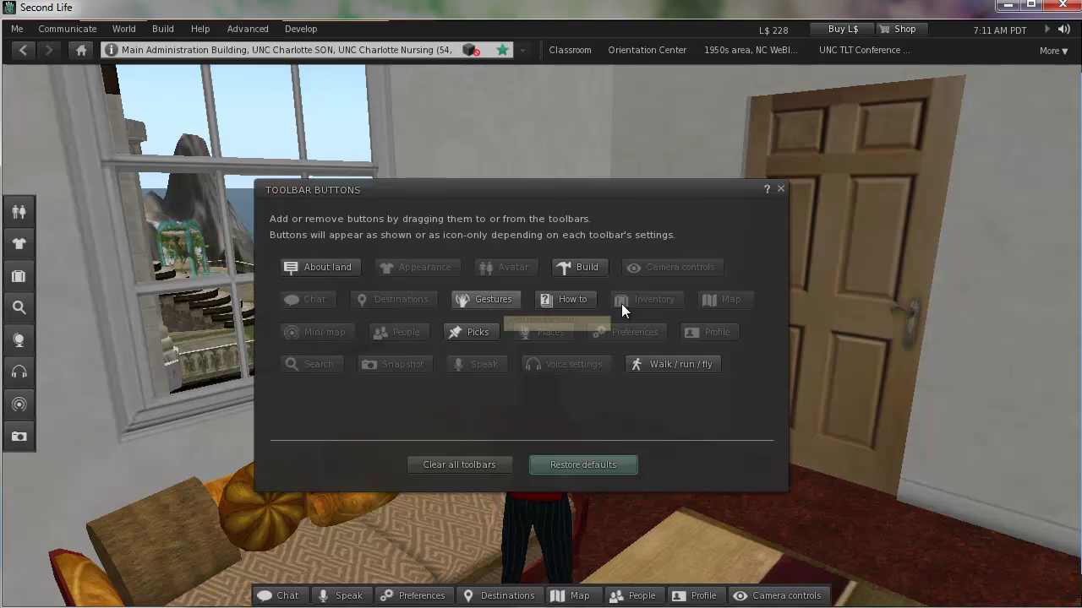
left_click_drag(667, 365, 1073, 357)
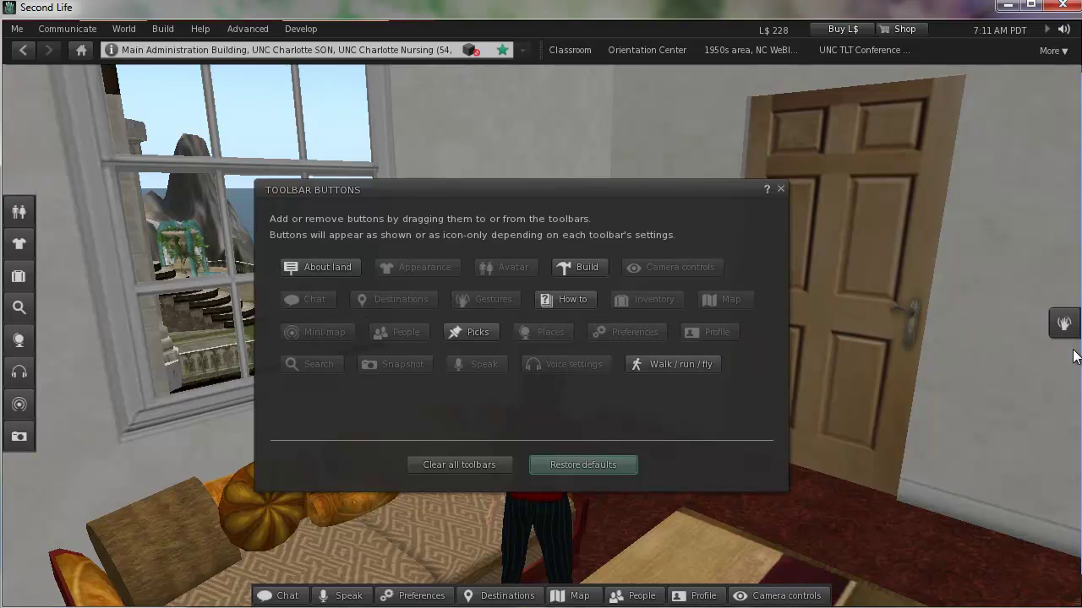